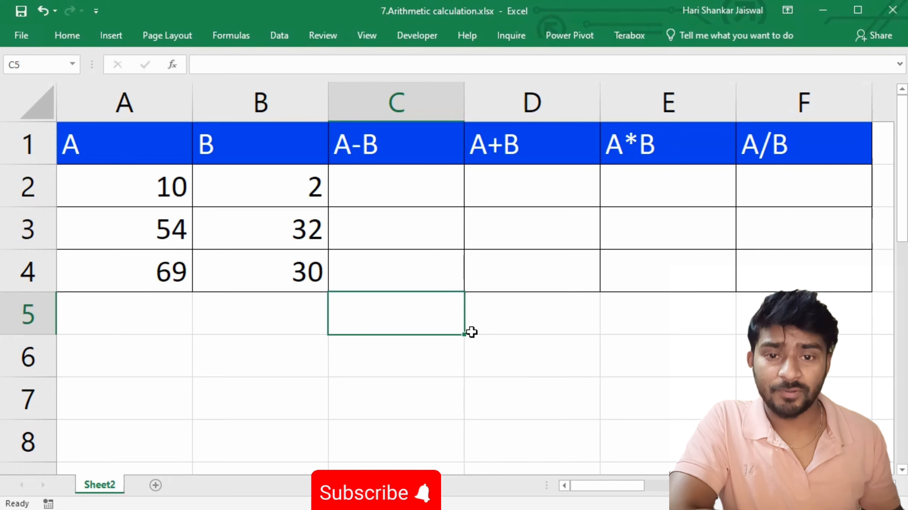
# - Enter the formula =A2-B2 in cell C2 to subtract B from A for the first row
pyautogui.click(355, 186)
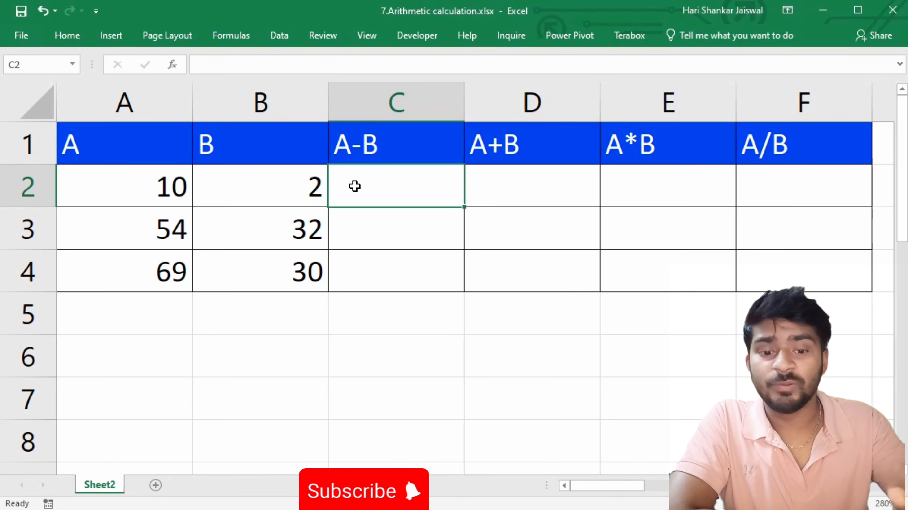
pyautogui.write('=')
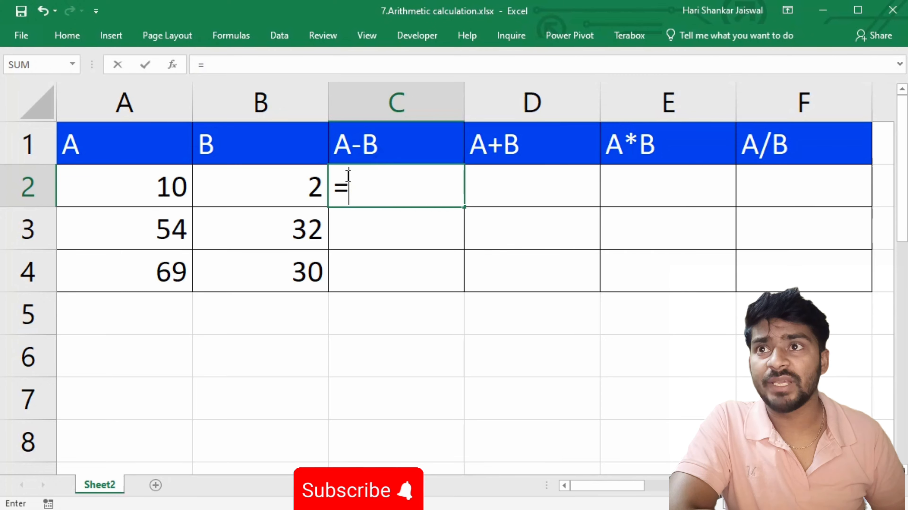
pyautogui.click(151, 183)
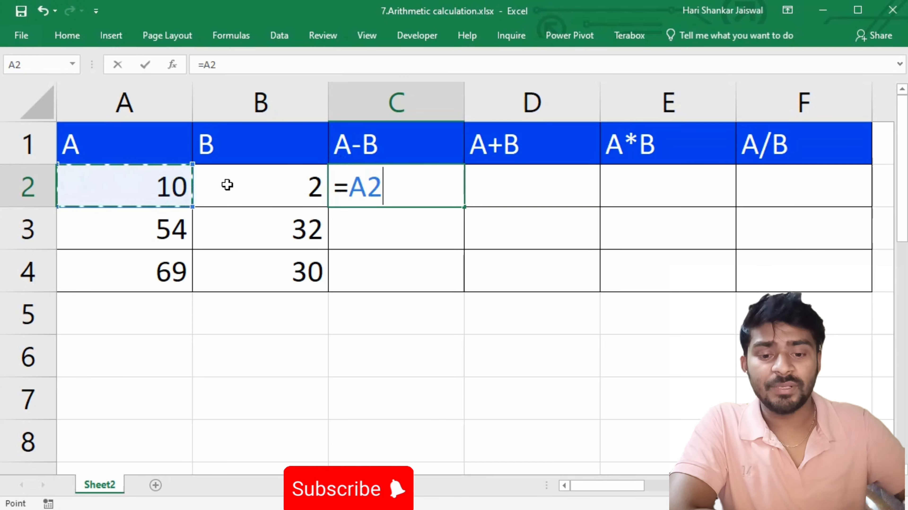
pyautogui.write('-')
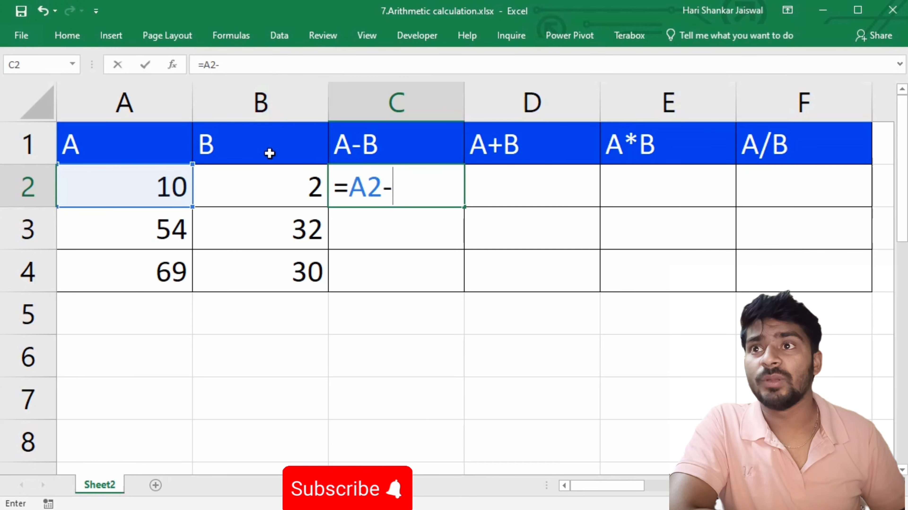
pyautogui.click(278, 177)
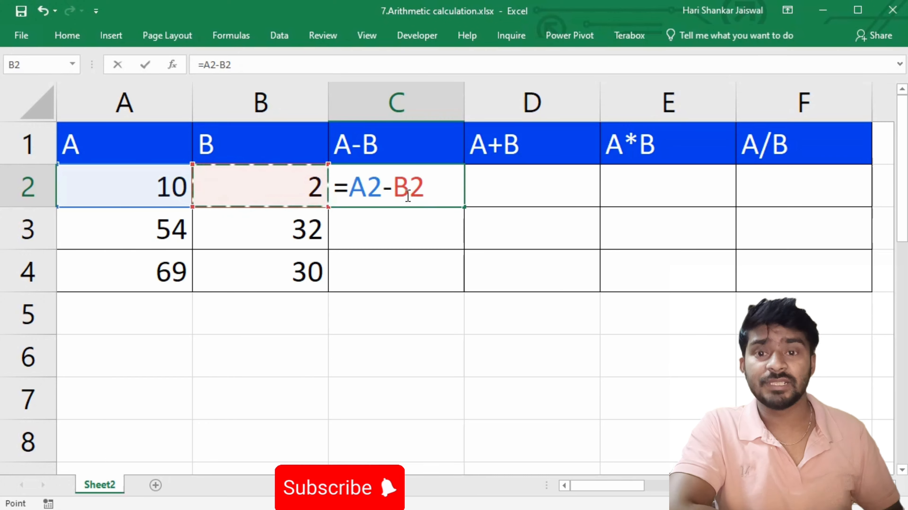
pyautogui.press('Return')
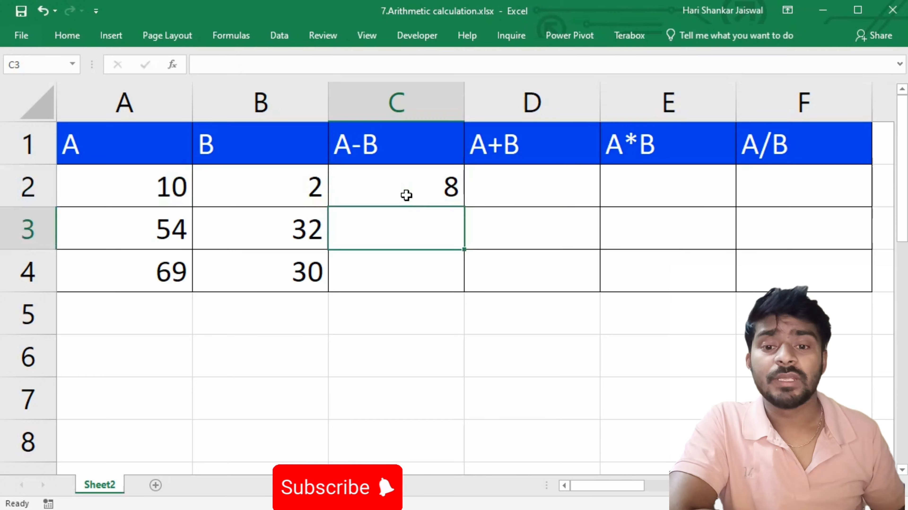
pyautogui.click(167, 182)
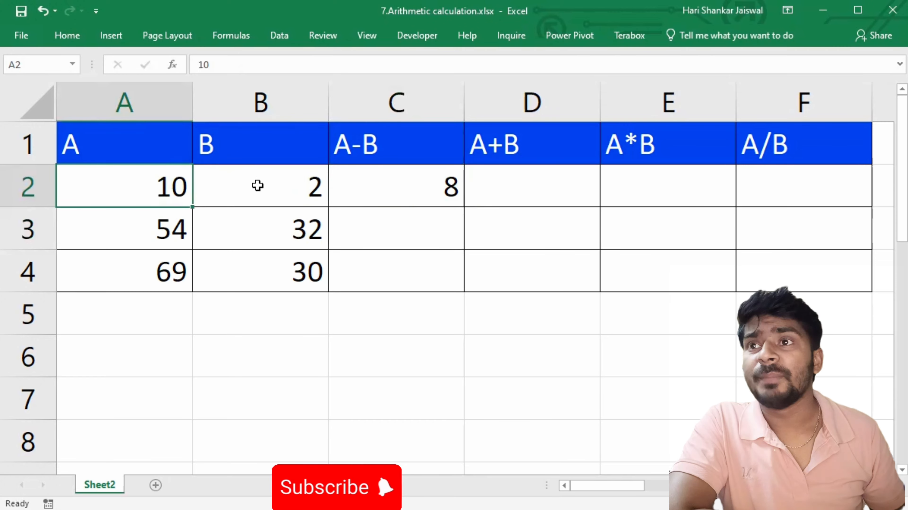
pyautogui.click(314, 185)
pyautogui.click(411, 178)
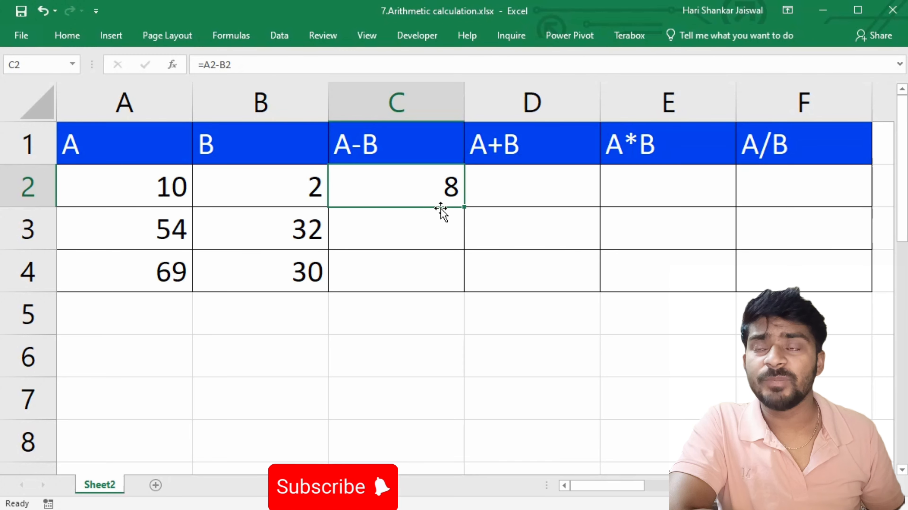
pyautogui.moveTo(150, 238); pyautogui.dragTo(243, 231)
pyautogui.moveTo(158, 271); pyautogui.dragTo(241, 266)
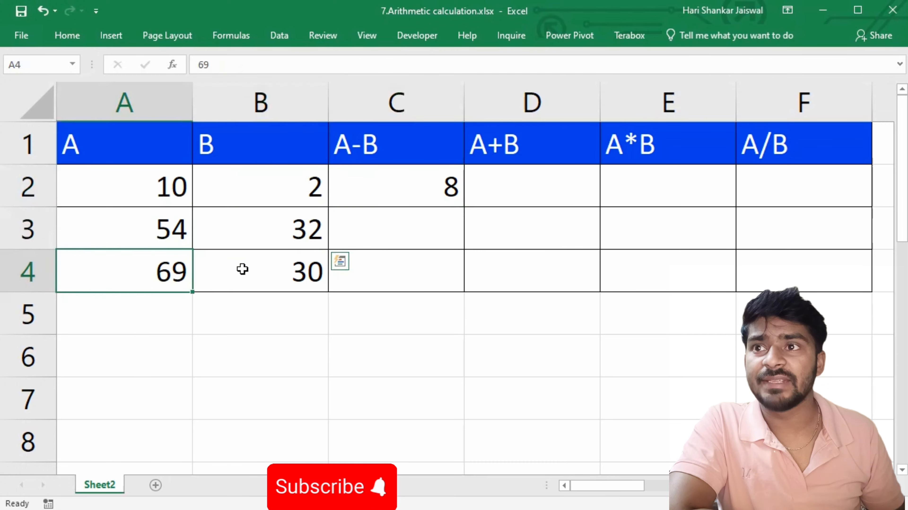
# - Copy the A-B formula from C2 into C3 and C4, and clear both pasted cells again
pyautogui.click(374, 196)
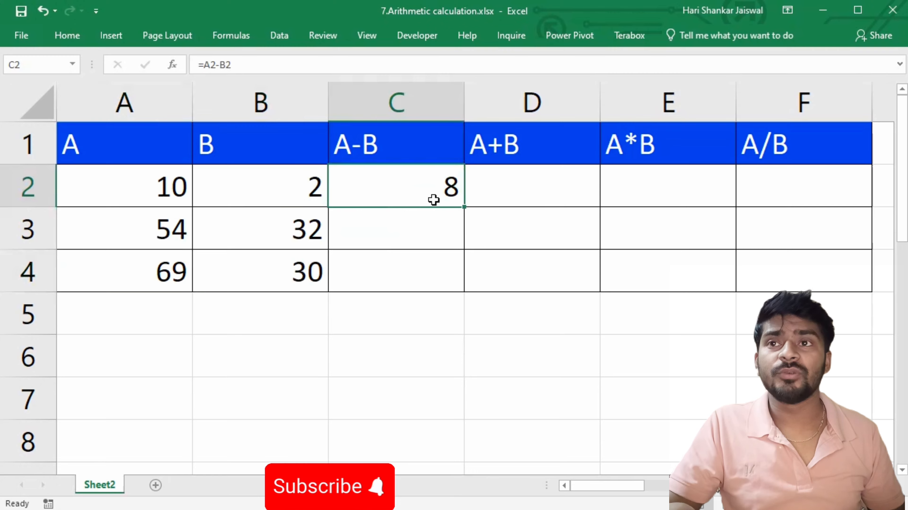
pyautogui.hotkey('ctrl', 'c')
pyautogui.click(405, 229)
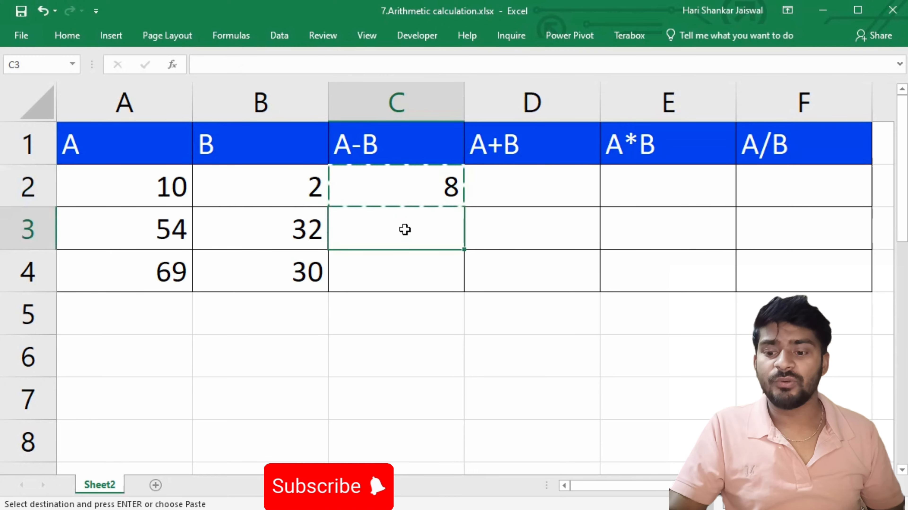
pyautogui.hotkey('ctrl', 'v')
pyautogui.click(409, 260)
pyautogui.hotkey('ctrl', 'v')
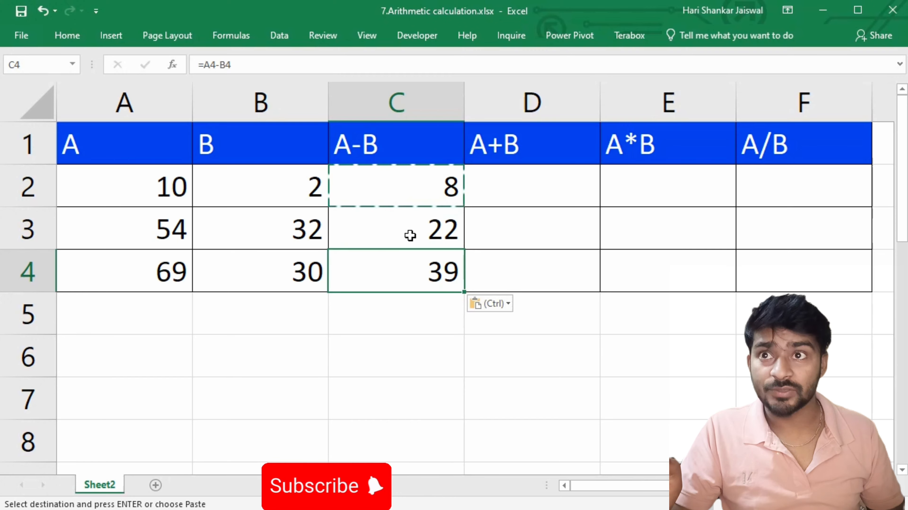
pyautogui.moveTo(410, 234); pyautogui.dragTo(415, 263)
pyautogui.press('Delete')
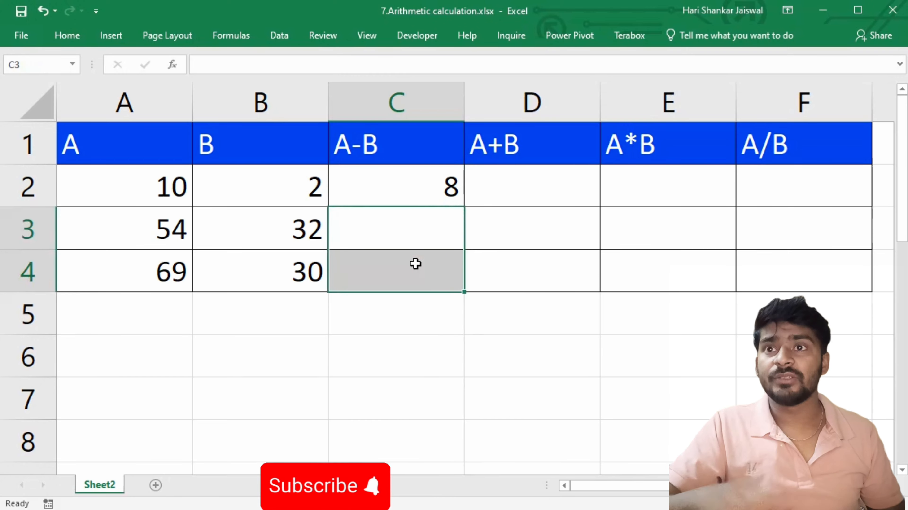
# - Fill the subtraction formula from C2 down through C4
pyautogui.click(411, 203)
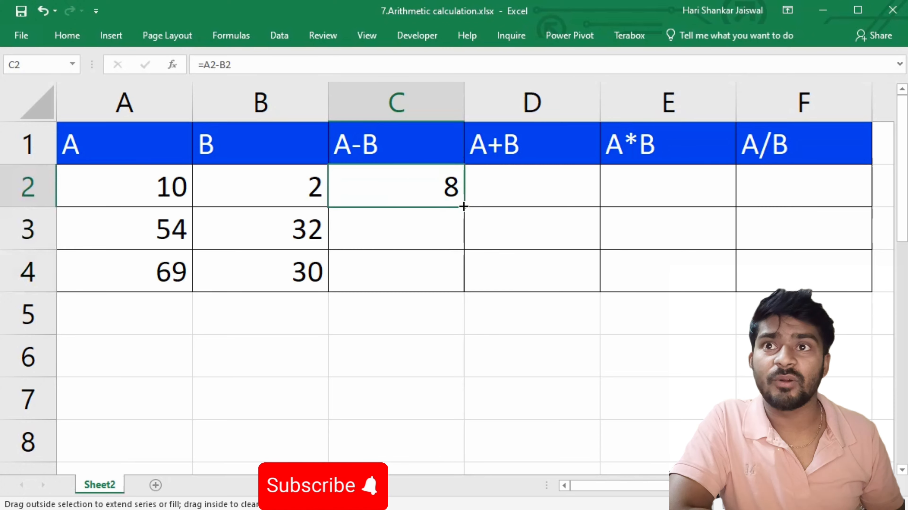
pyautogui.click(389, 212)
pyautogui.click(405, 181)
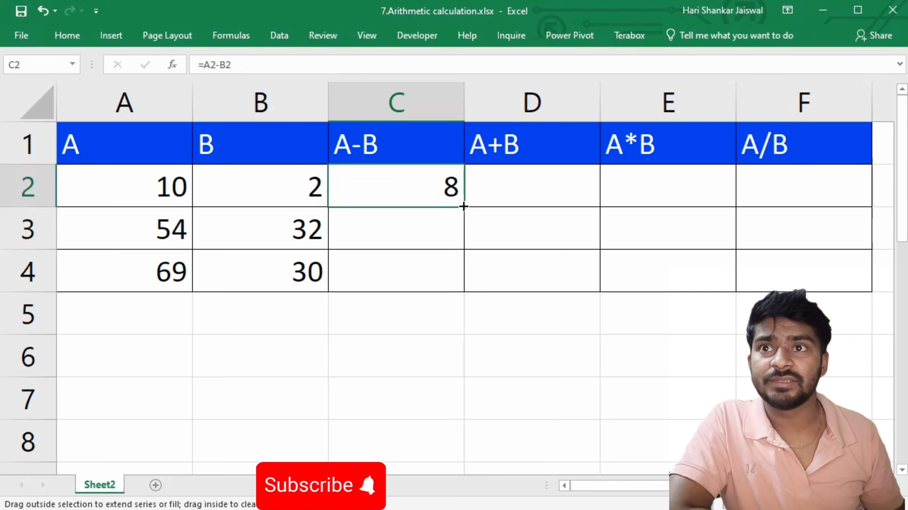
pyautogui.moveTo(461, 209); pyautogui.dragTo(462, 288)
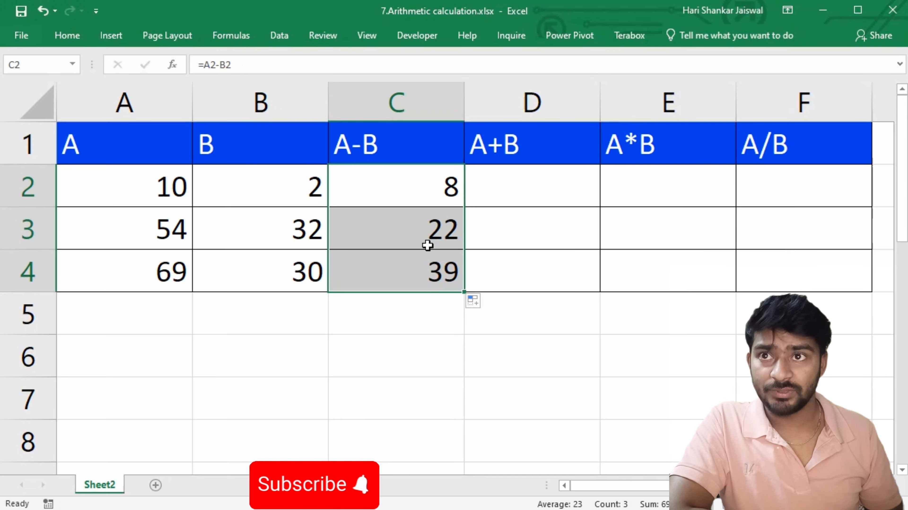
# - Enter the formula =A2+B2 in cell D2 and fill it down through D4
pyautogui.click(506, 187)
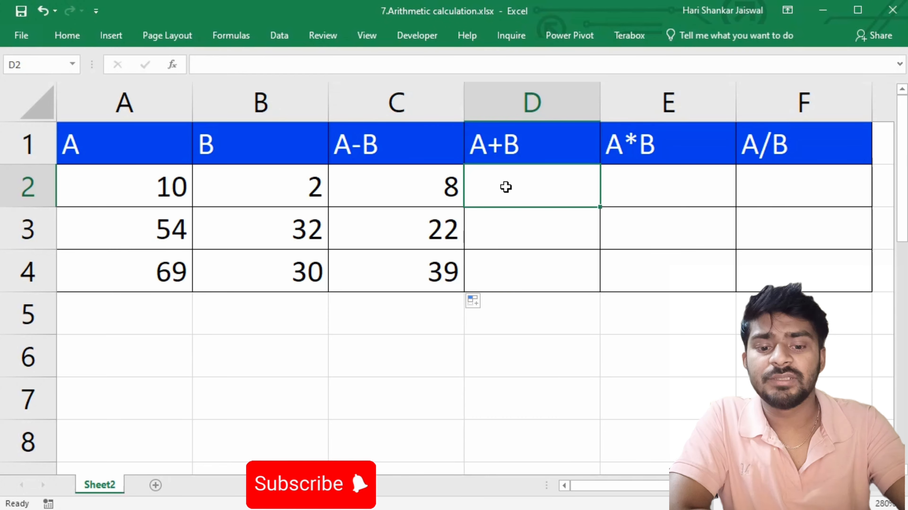
pyautogui.write('=')
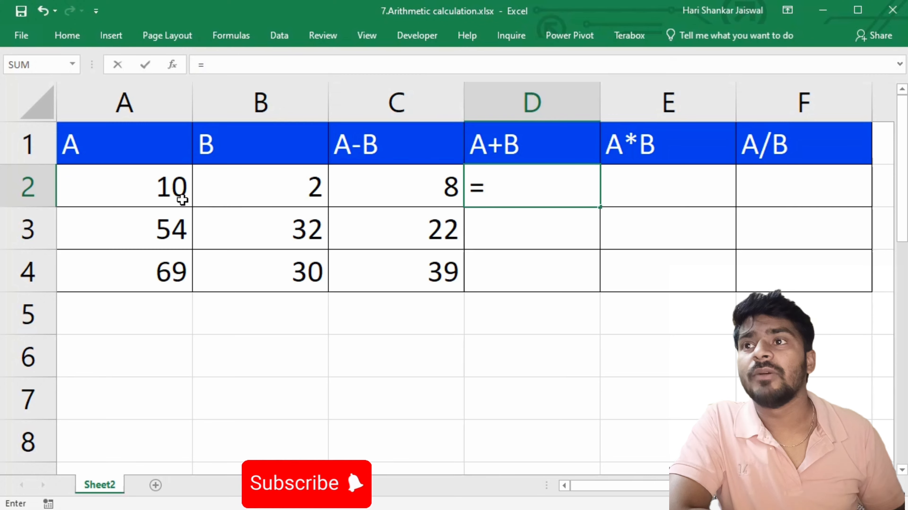
pyautogui.click(138, 188)
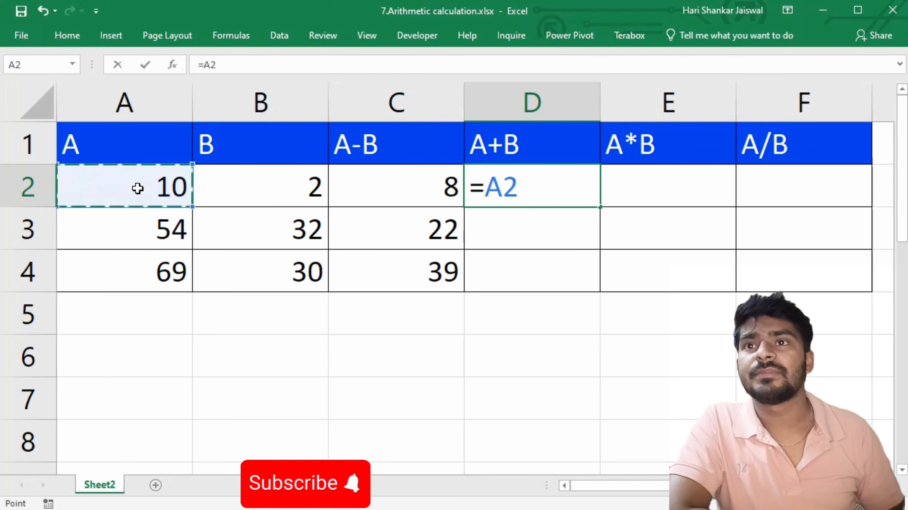
pyautogui.write('+')
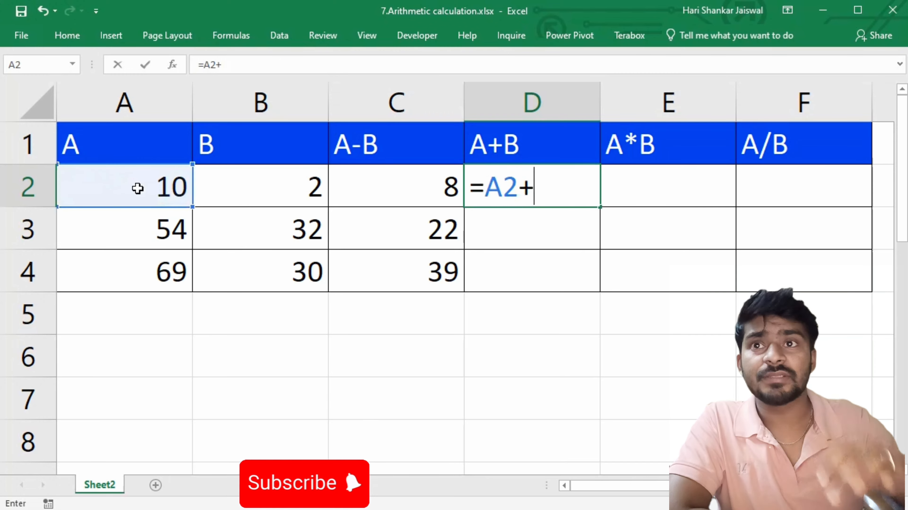
pyautogui.click(269, 193)
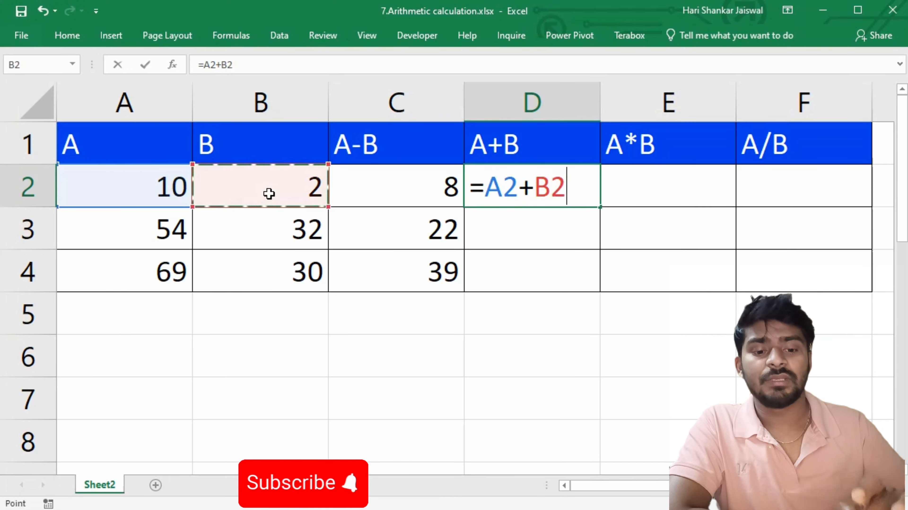
pyautogui.press('Return')
pyautogui.click(544, 192)
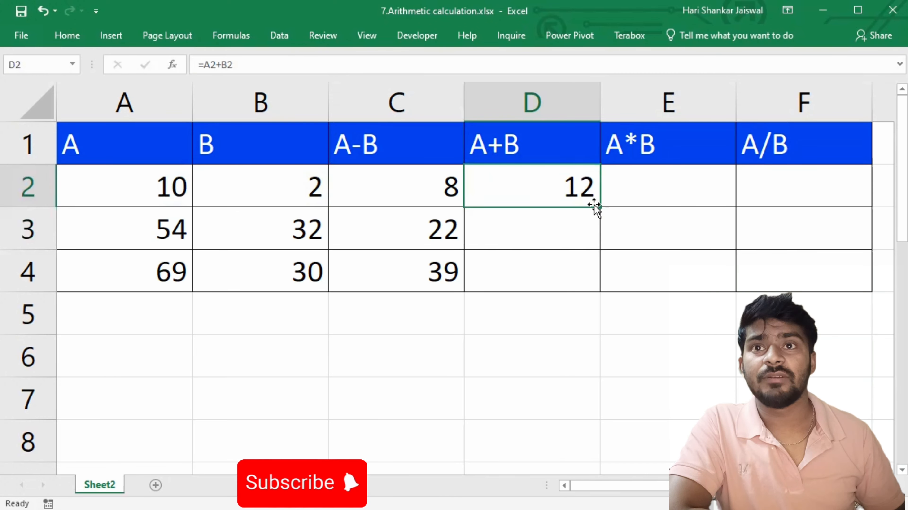
pyautogui.moveTo(600, 208); pyautogui.dragTo(599, 295)
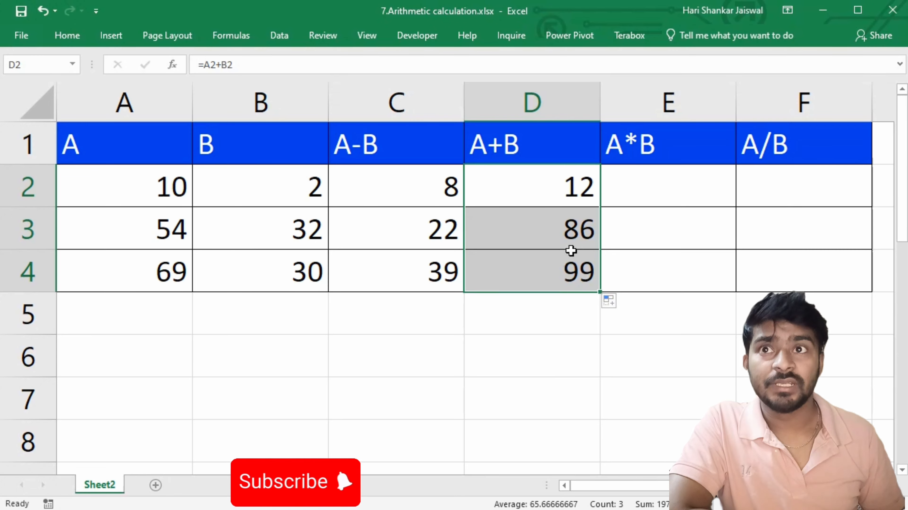
# - Enter the formula =A2*B2 in cell E2 to multiply A by B for the first row
pyautogui.click(640, 194)
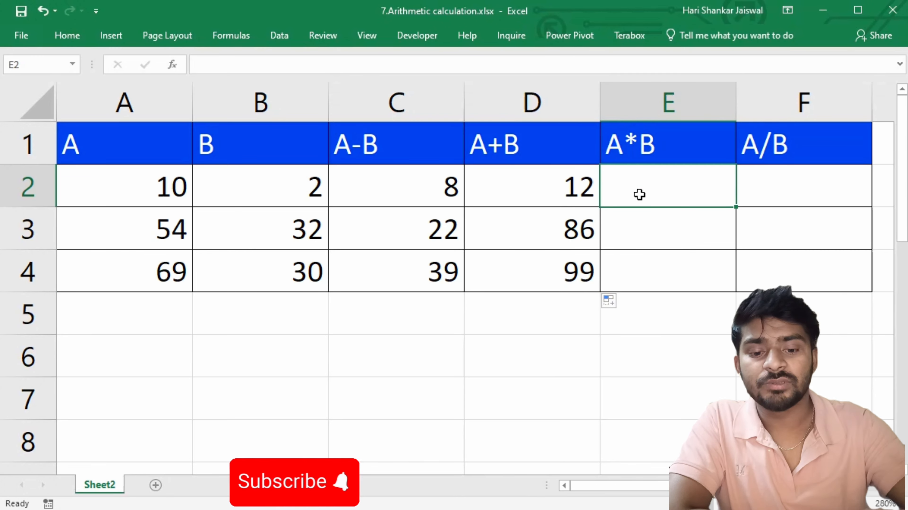
pyautogui.write('=')
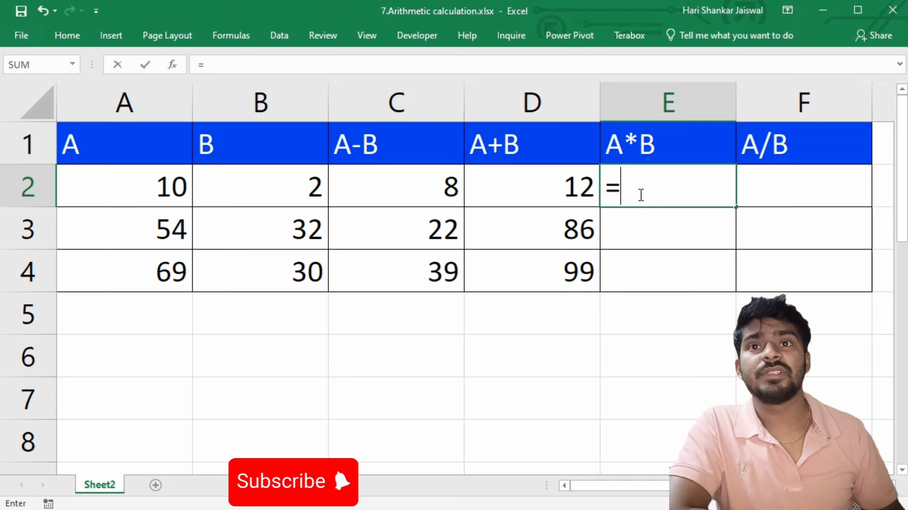
pyautogui.click(157, 189)
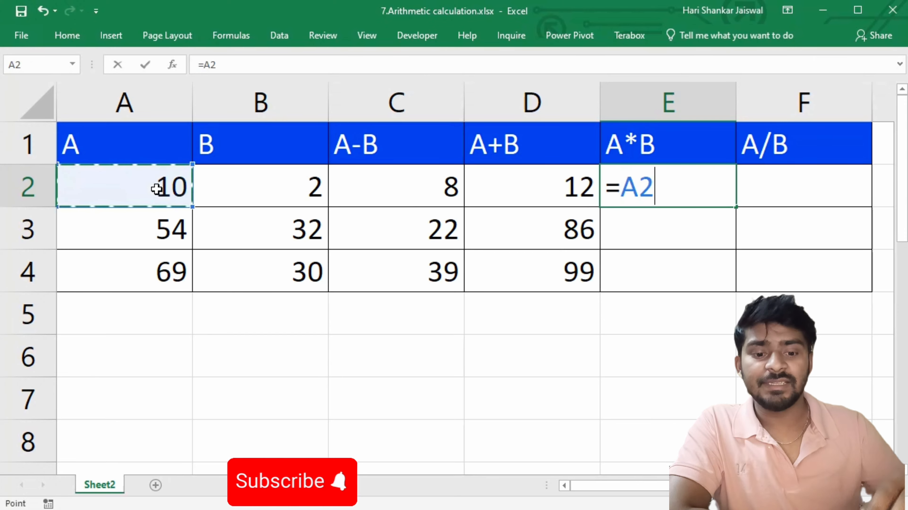
pyautogui.write('*')
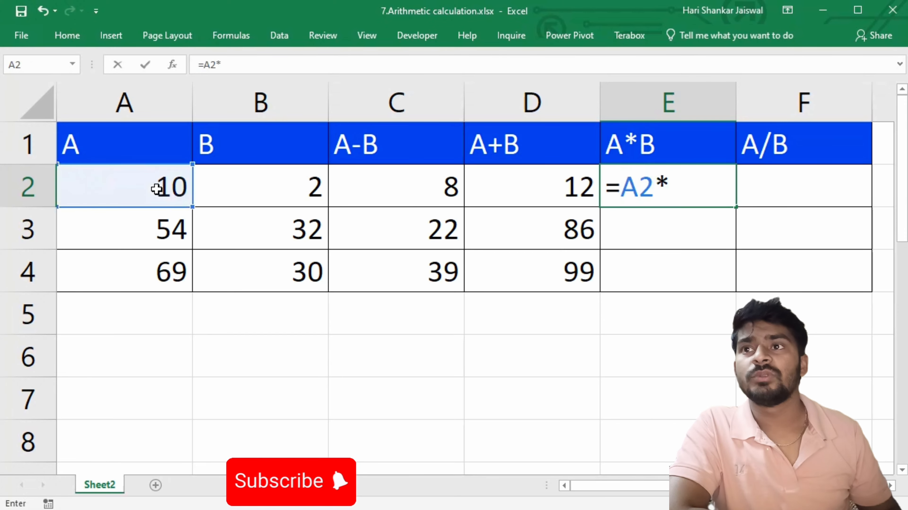
pyautogui.click(227, 194)
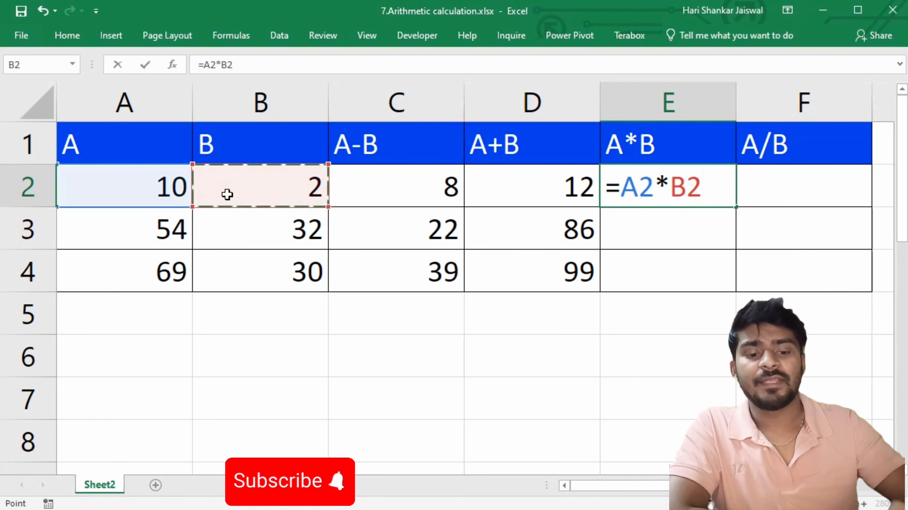
pyautogui.press('Return')
# - Copy the multiplication formula from E2 and paste it with the standard paste option into E3
pyautogui.click(643, 191)
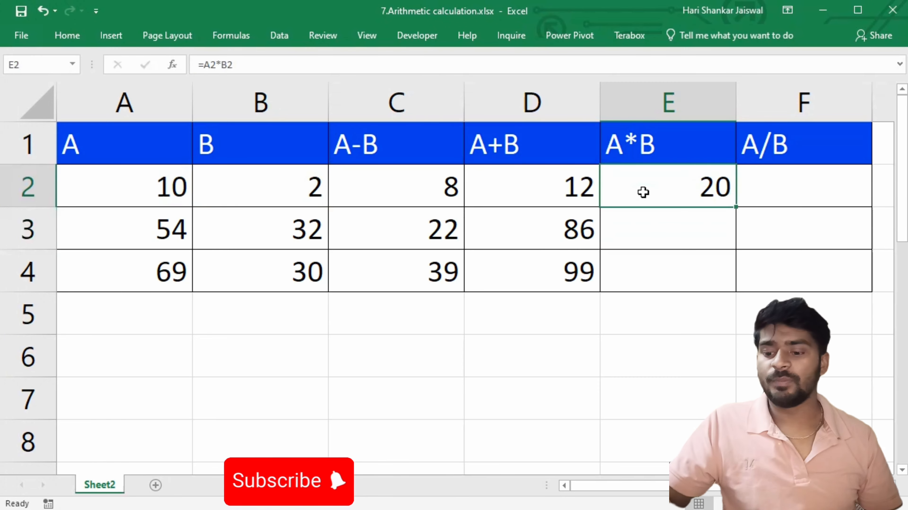
pyautogui.hotkey('ctrl', 'c')
pyautogui.click(676, 217)
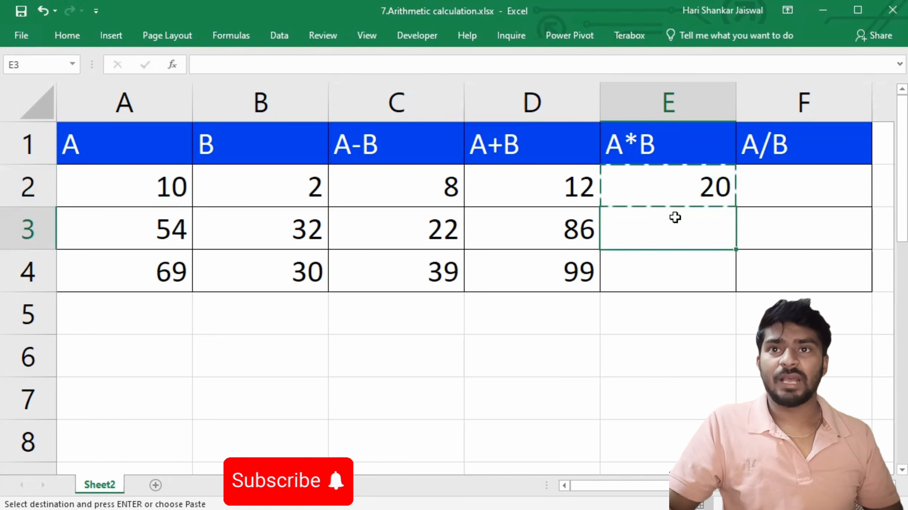
pyautogui.rightClick(665, 190)
pyautogui.click(701, 221)
pyautogui.rightClick(641, 229)
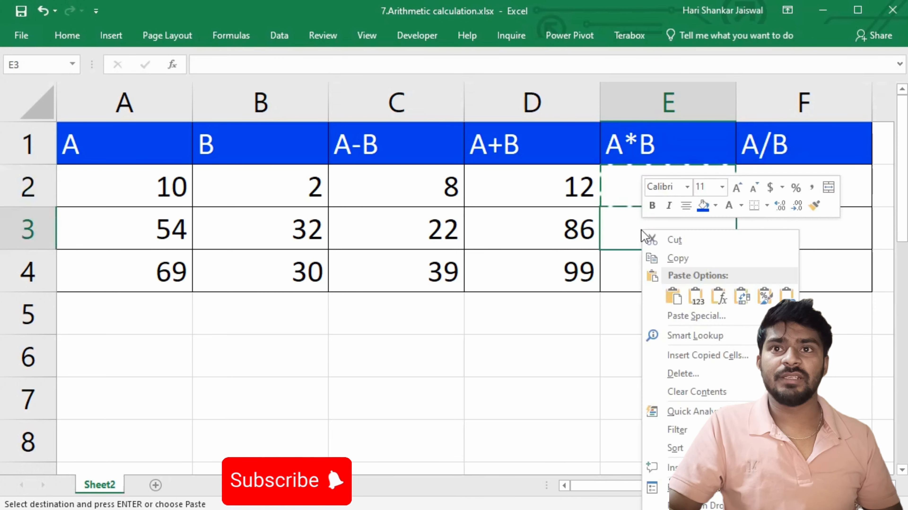
pyautogui.click(675, 297)
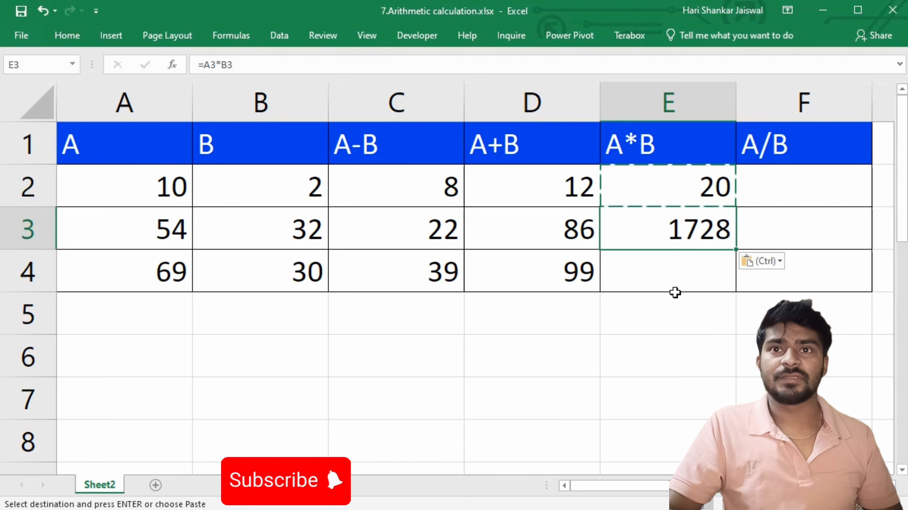
# - Copy the multiplication formula from E3, paste it with the standard paste option into E4, and clear the copy selection
pyautogui.rightClick(667, 270)
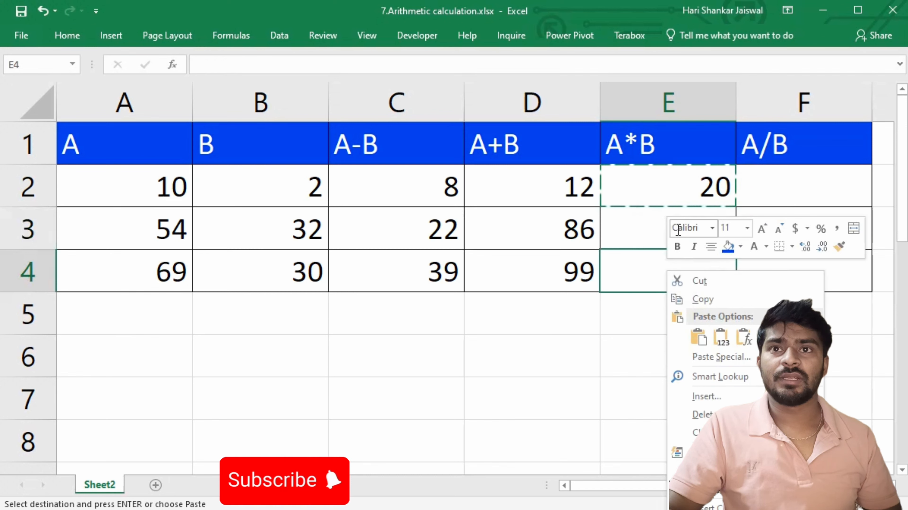
pyautogui.click(642, 222)
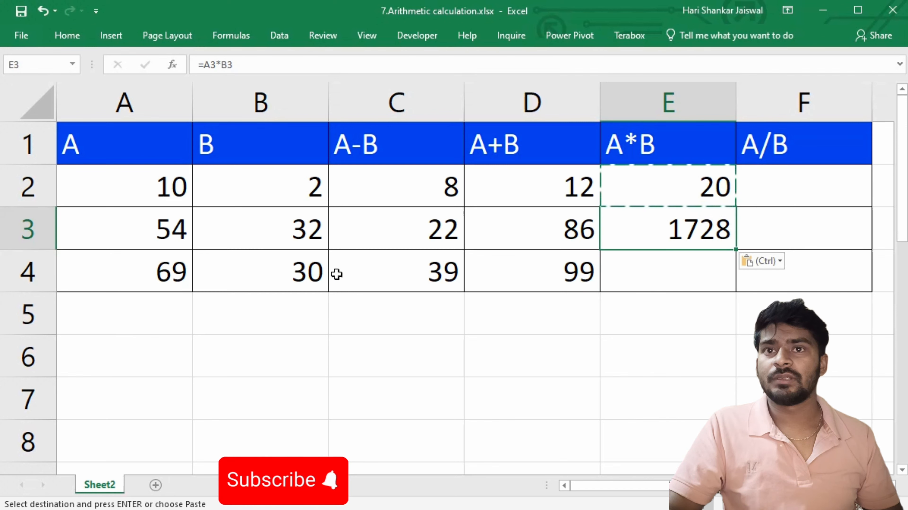
pyautogui.hotkey('ctrl', 'c')
pyautogui.rightClick(673, 267)
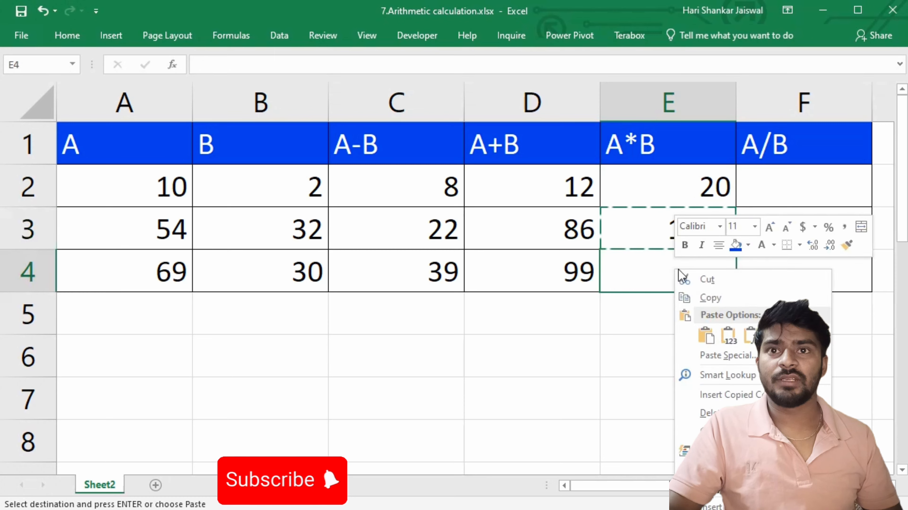
pyautogui.click(705, 338)
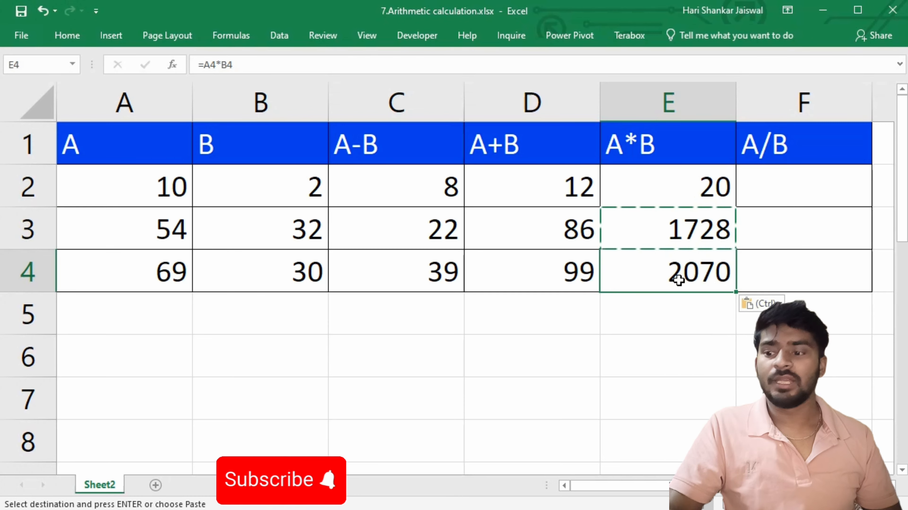
pyautogui.press('Escape')
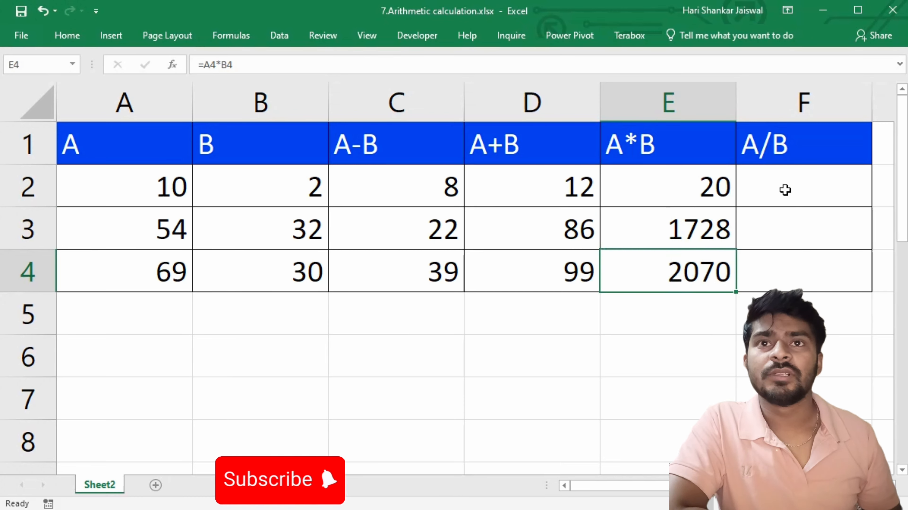
# - Enter the formula =A2/B2 in cell F2 and fill it down through F4
pyautogui.click(780, 194)
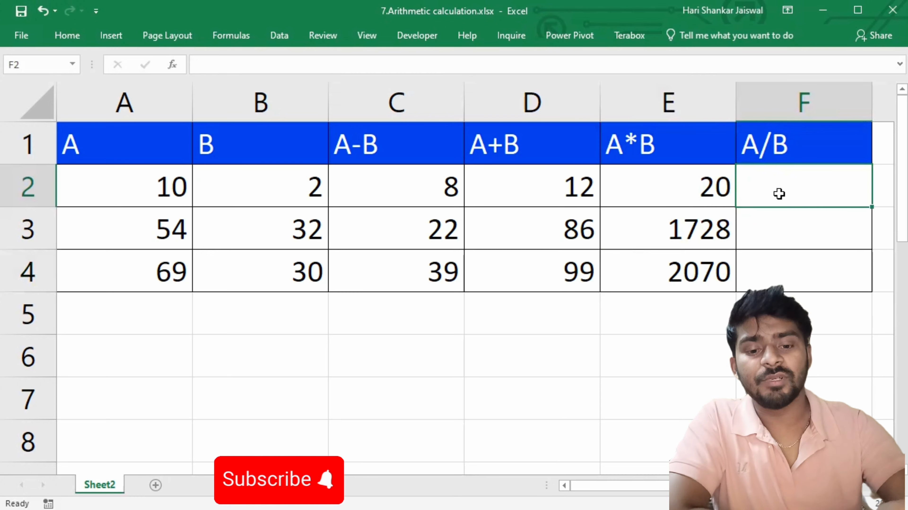
pyautogui.write('=')
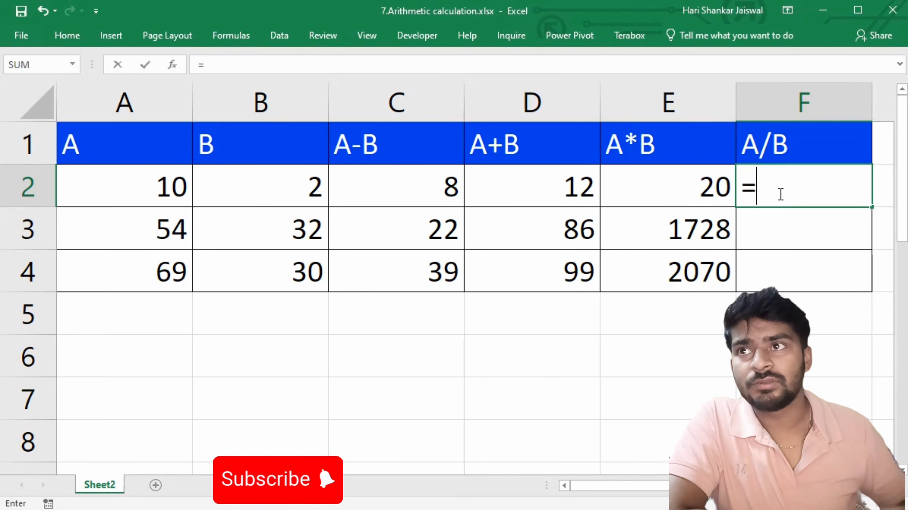
pyautogui.click(146, 191)
pyautogui.write('/')
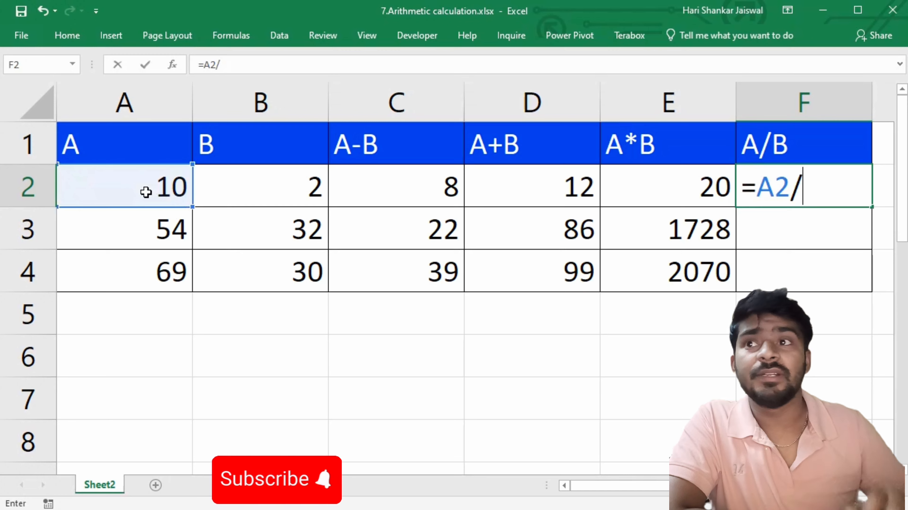
pyautogui.click(232, 188)
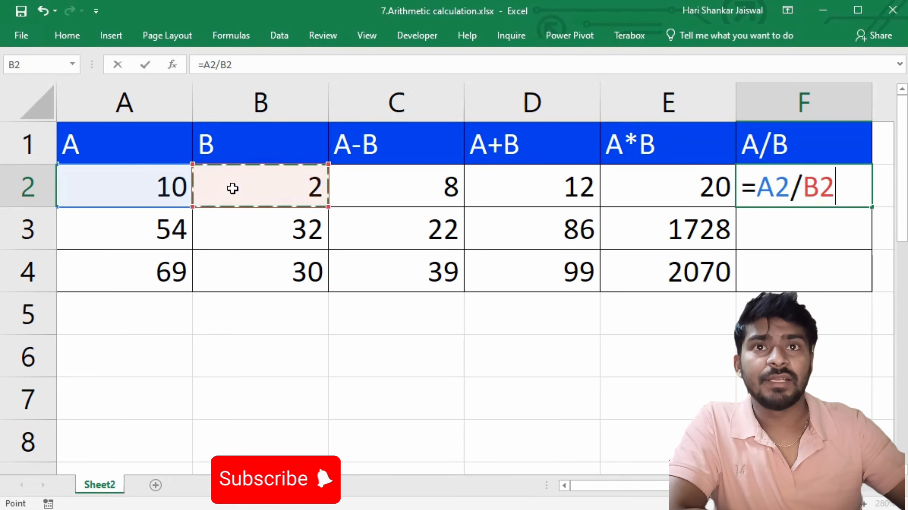
pyautogui.press('Return')
pyautogui.click(803, 189)
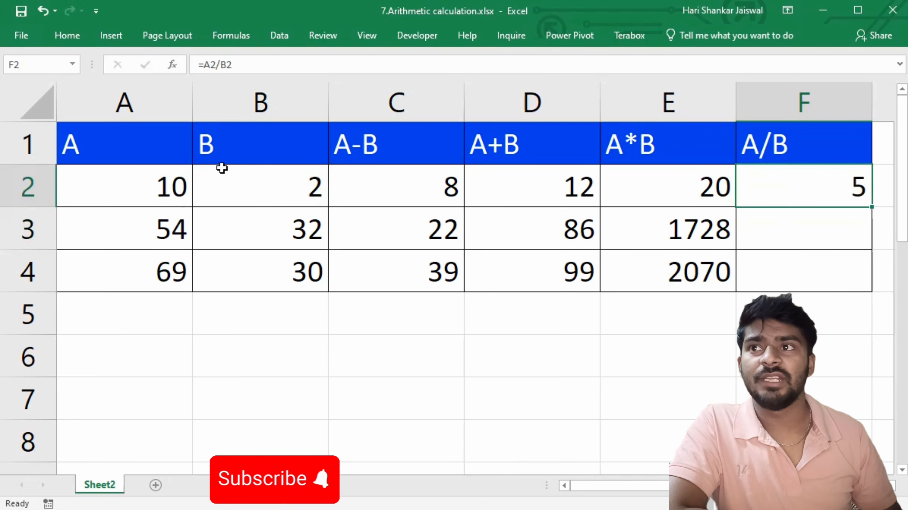
pyautogui.moveTo(872, 208); pyautogui.dragTo(872, 287)
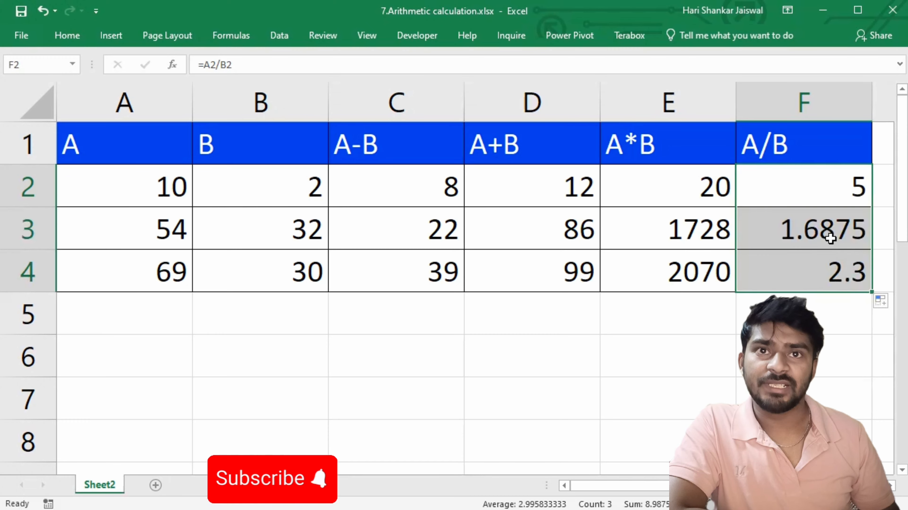